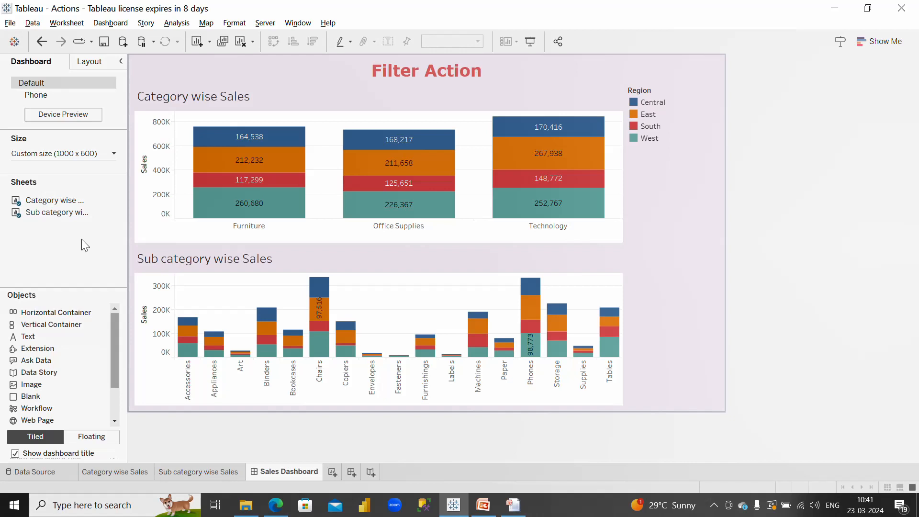
- Remove the existing Filter data action from the dashboard's actions and save the workbook
left_click(122, 28)
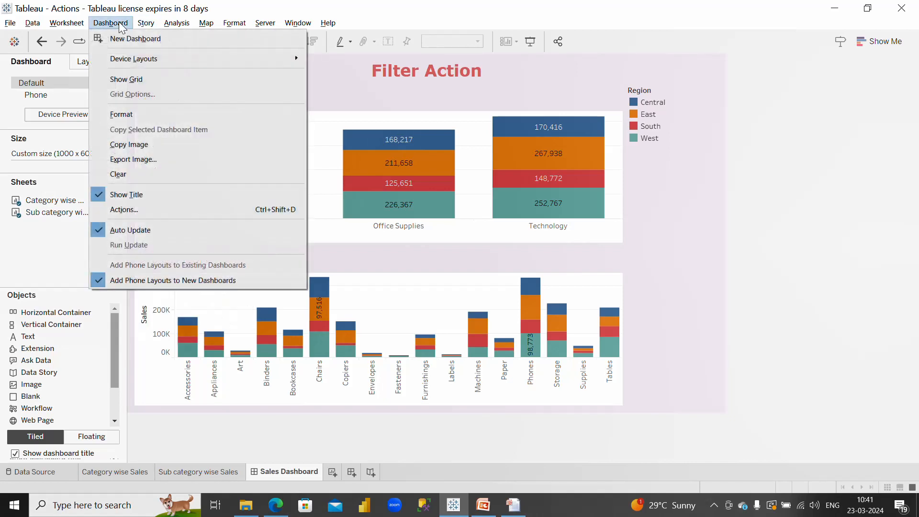
left_click(160, 216)
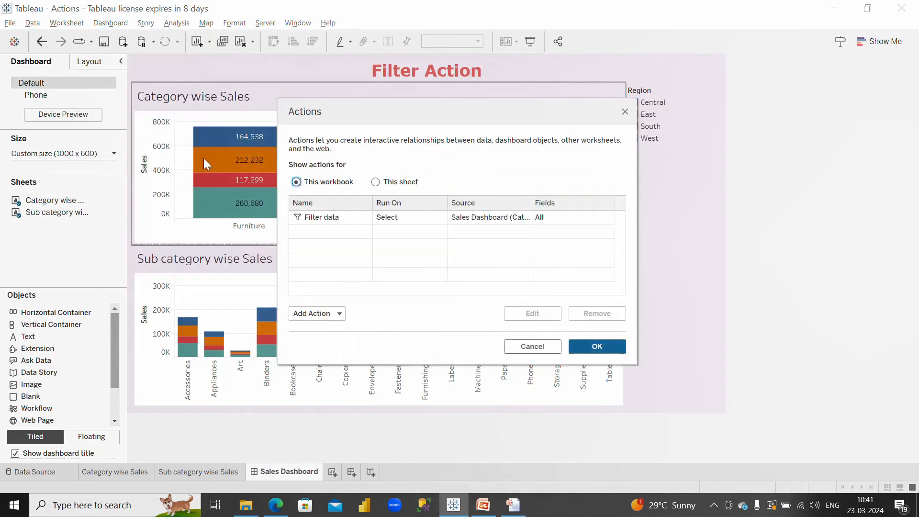
left_click(415, 215)
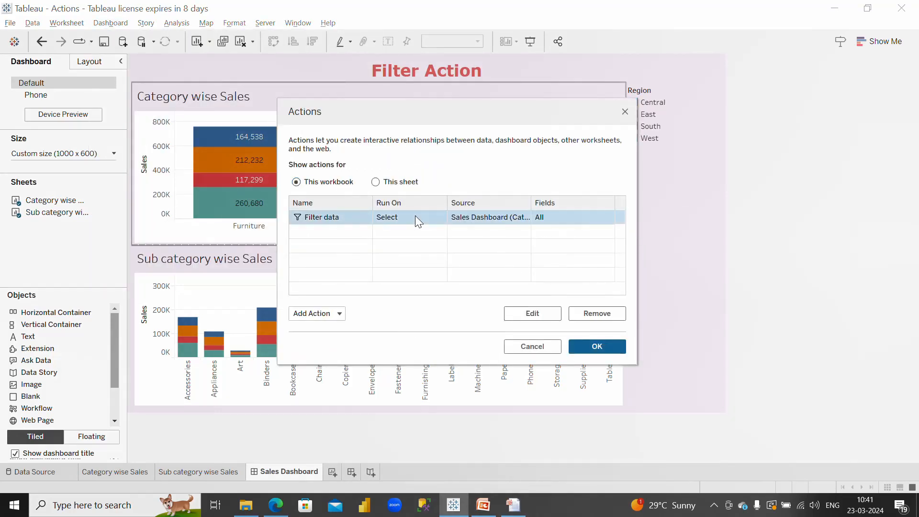
left_click(605, 316)
left_click(604, 347)
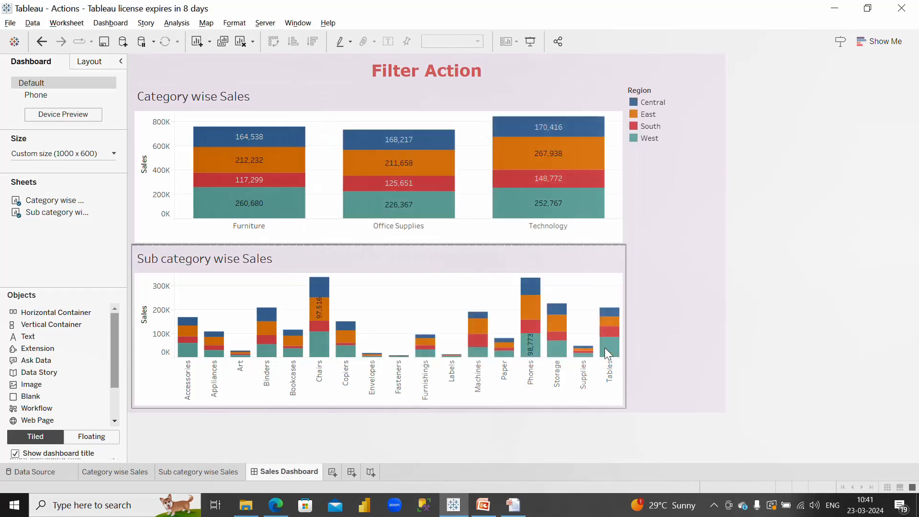
left_click(10, 23)
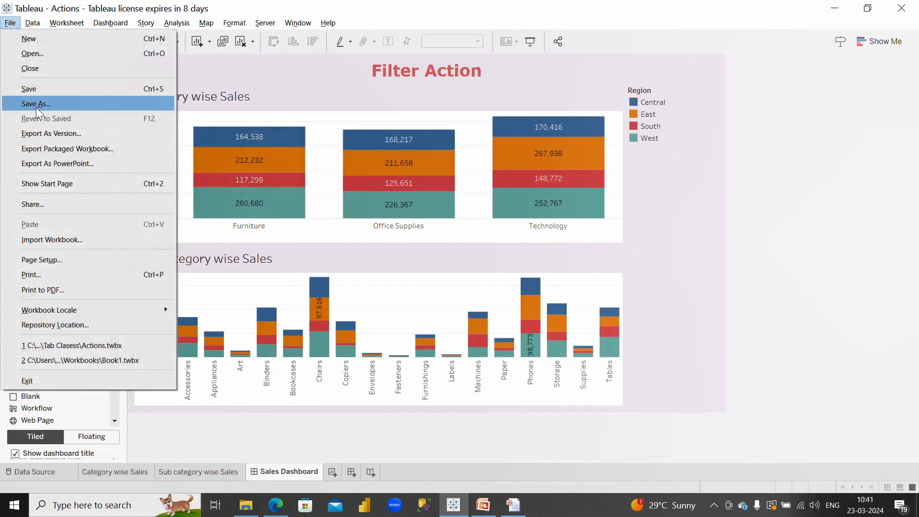
left_click(22, 88)
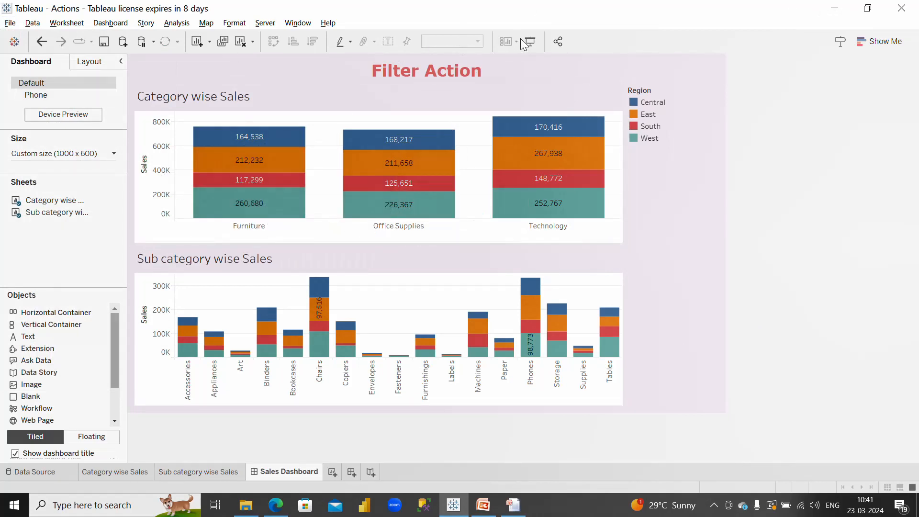
- Check the dashboard without actions by selecting and deselecting the East segment of Furniture in the Category wise Sales chart
left_click(275, 162)
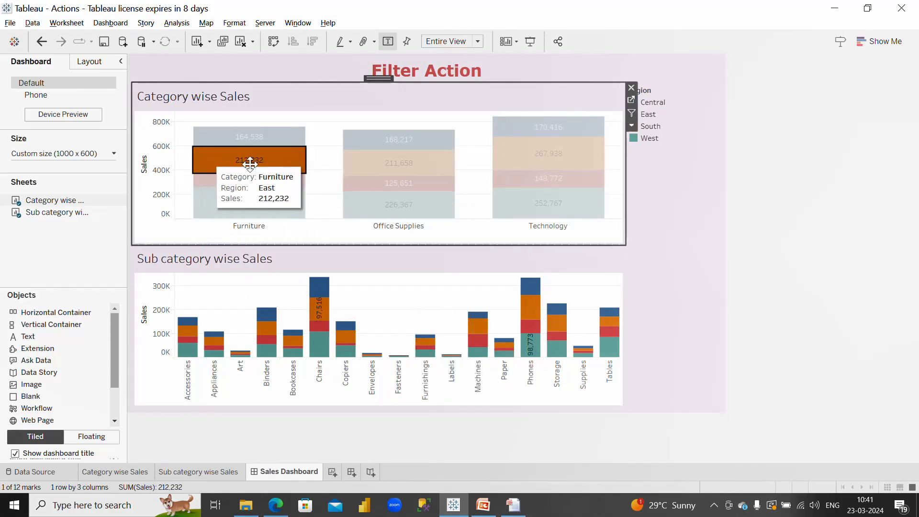
left_click(289, 170)
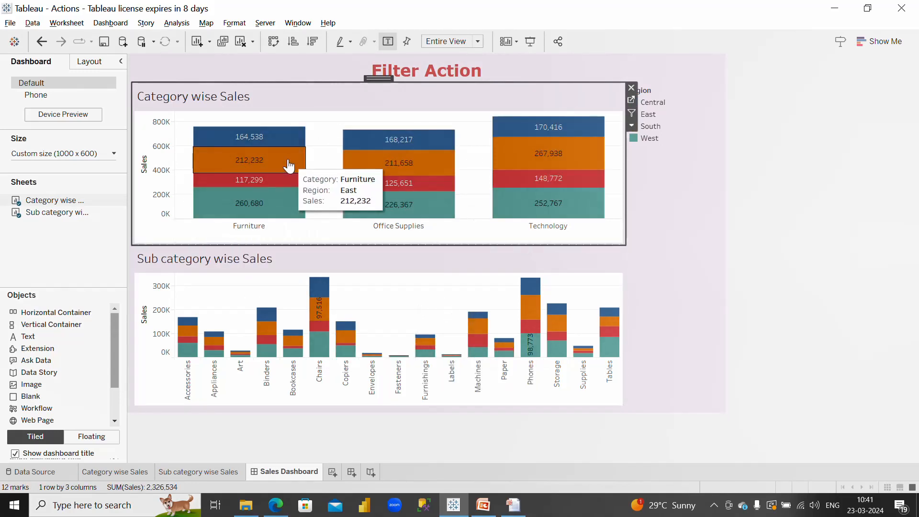
left_click(48, 239)
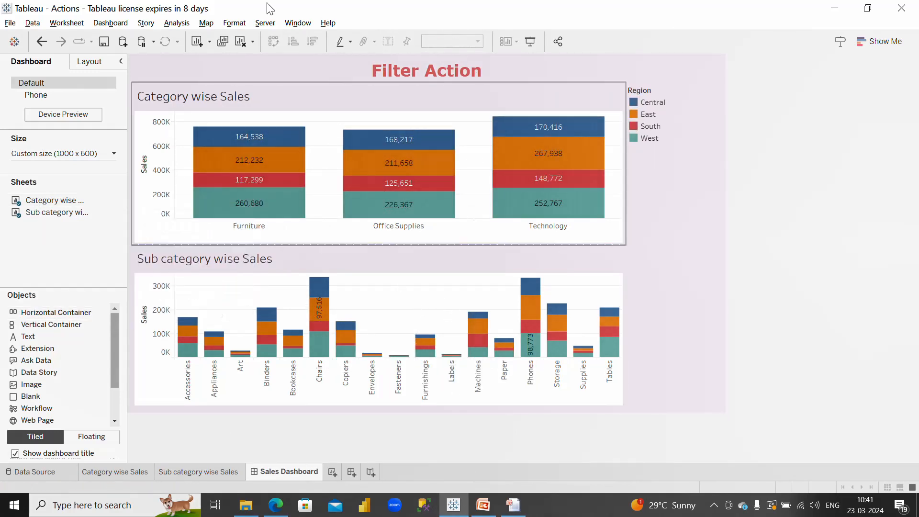
- Add a new filter action to the Sales Dashboard and name it Filter Data
left_click(110, 23)
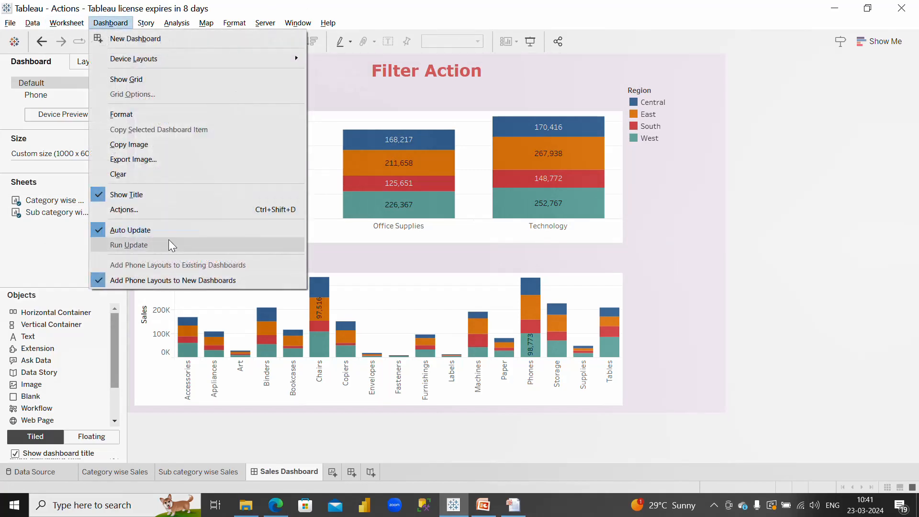
left_click(173, 212)
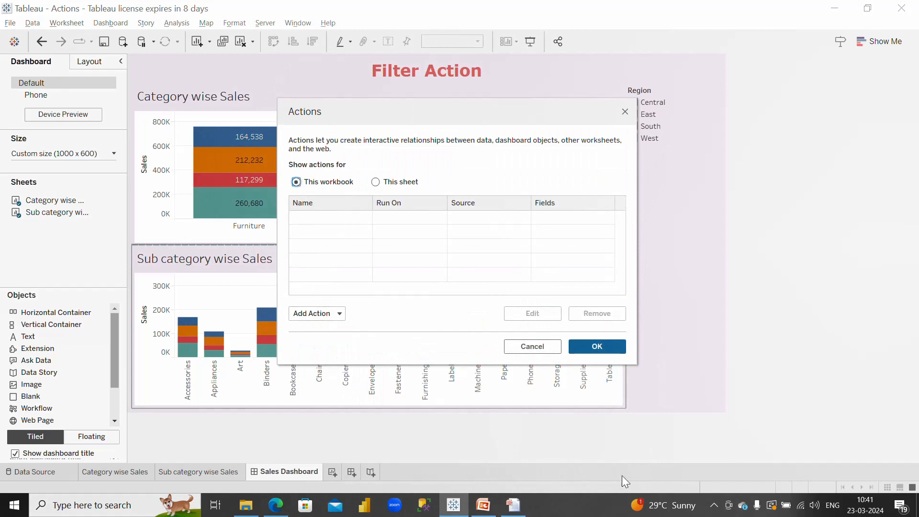
left_click(337, 316)
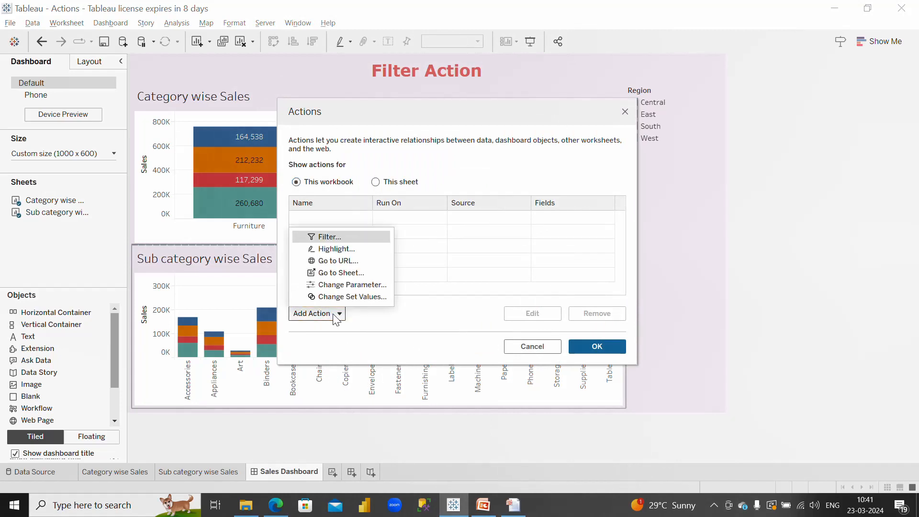
left_click(355, 237)
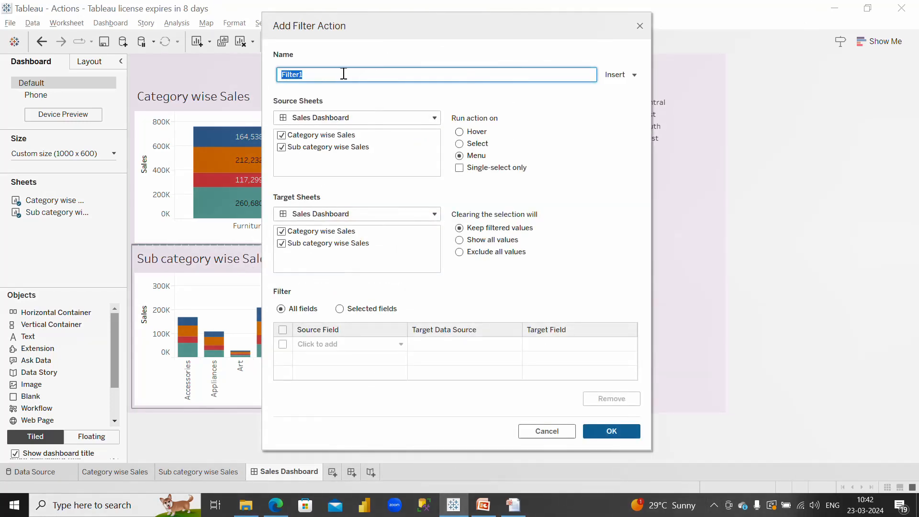
key("BackSpace")
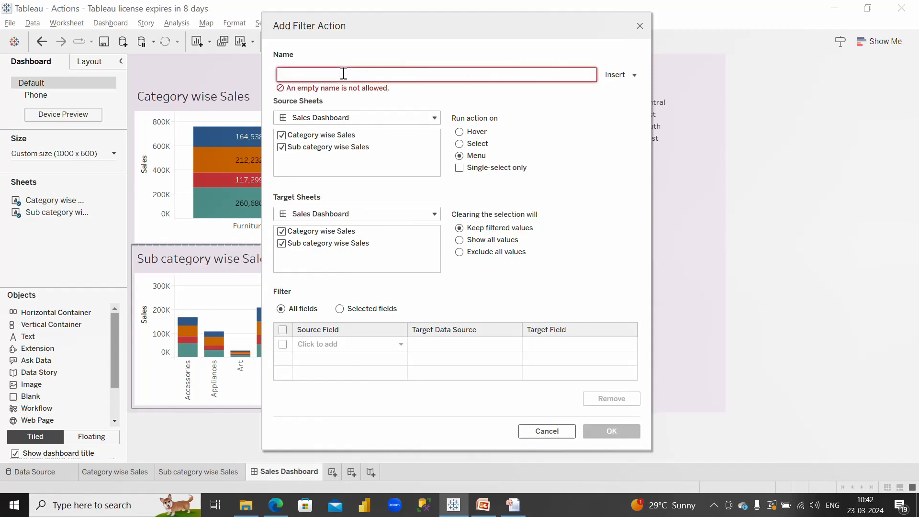
type("Filter Data")
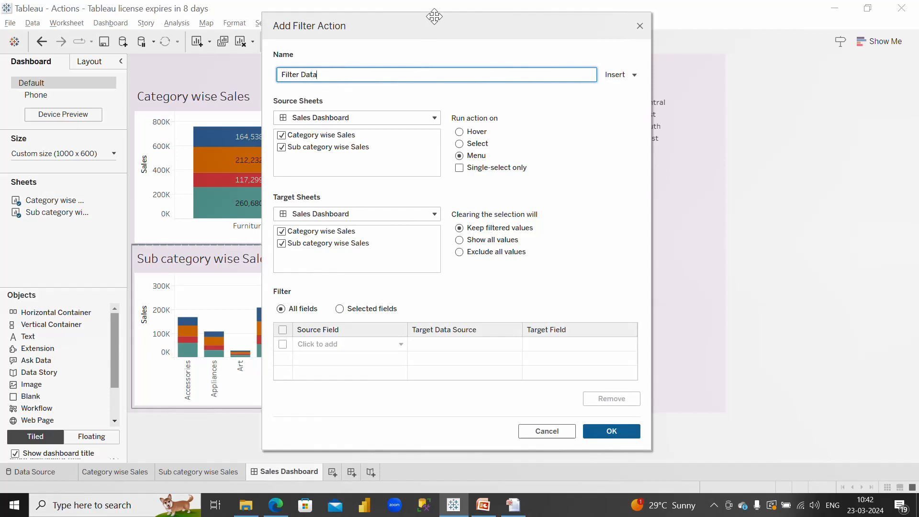
- Set source Category wise Sales, target Sub category wise Sales, run on Select and Show all values on clearing, and apply the action
left_click_drag(431, 21, 491, 25)
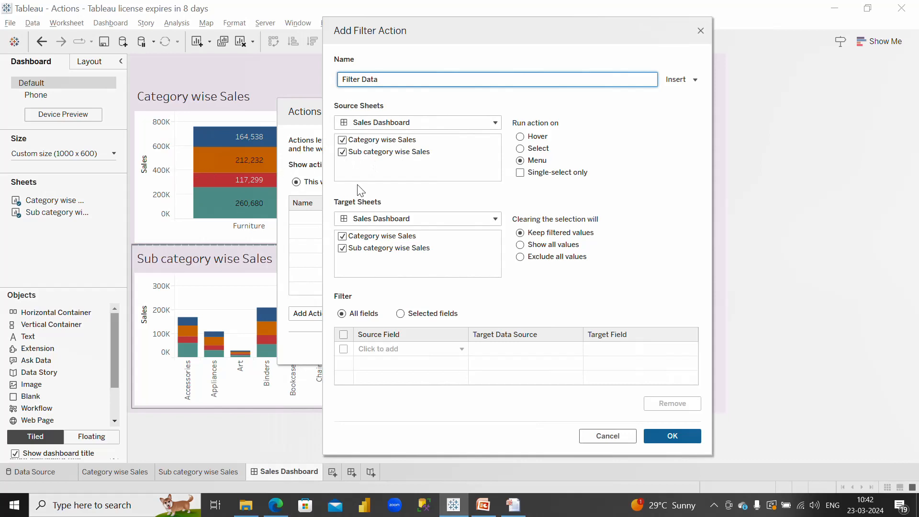
left_click(343, 153)
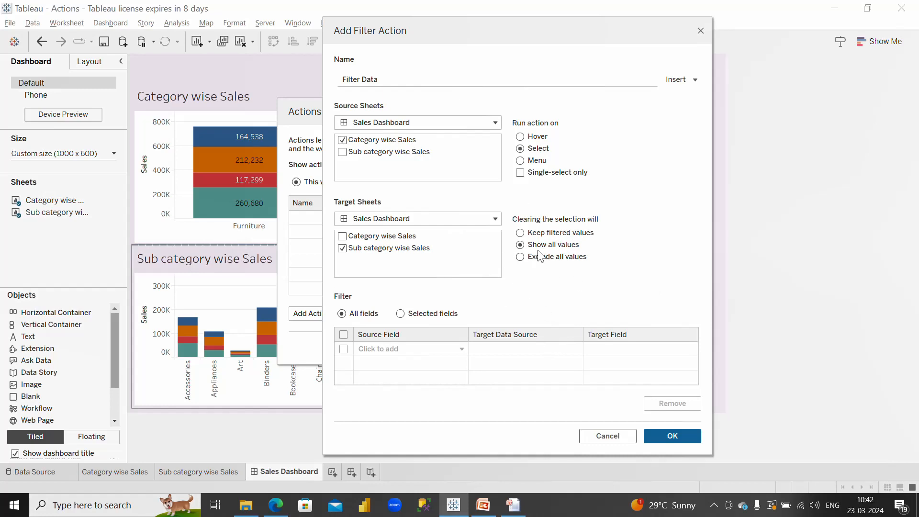
left_click(675, 436)
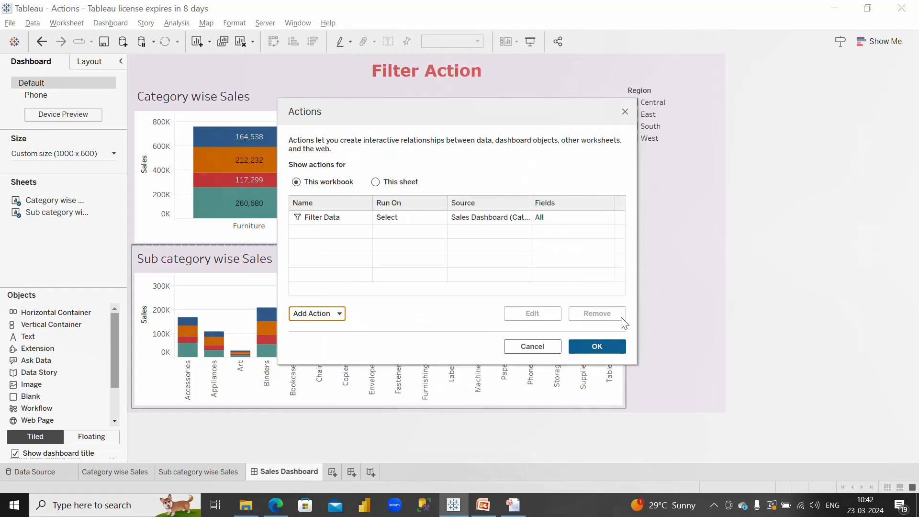
left_click(597, 346)
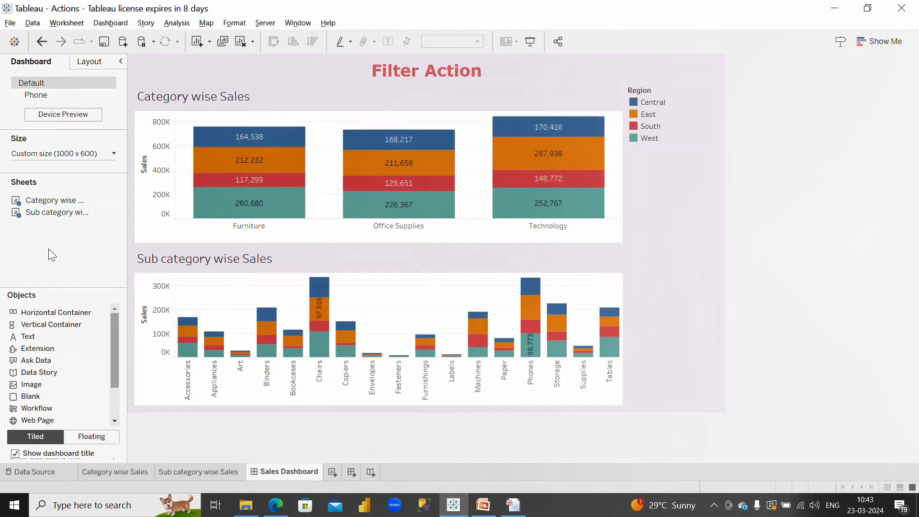
- Test the filter action by selecting the Central segment of Office Supplies in the Category wise Sales chart and clearing the selection
mouse_move(360, 145)
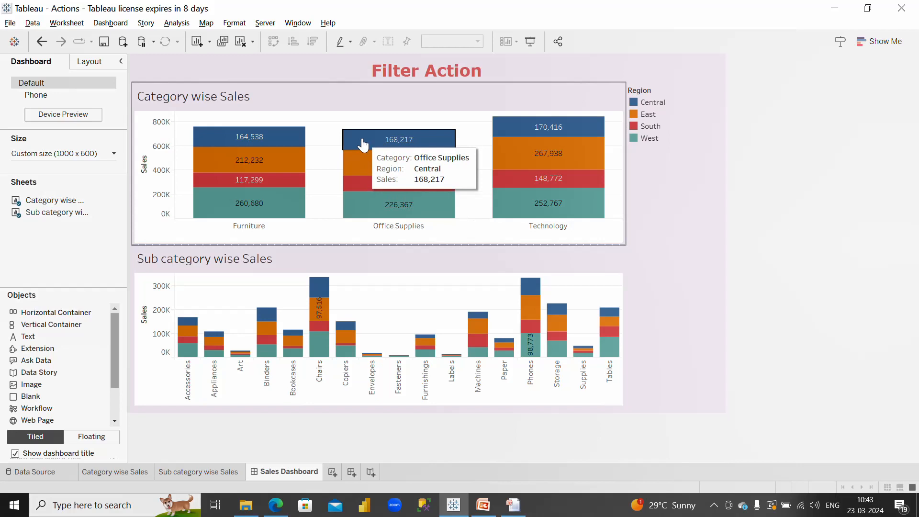
left_click(363, 145)
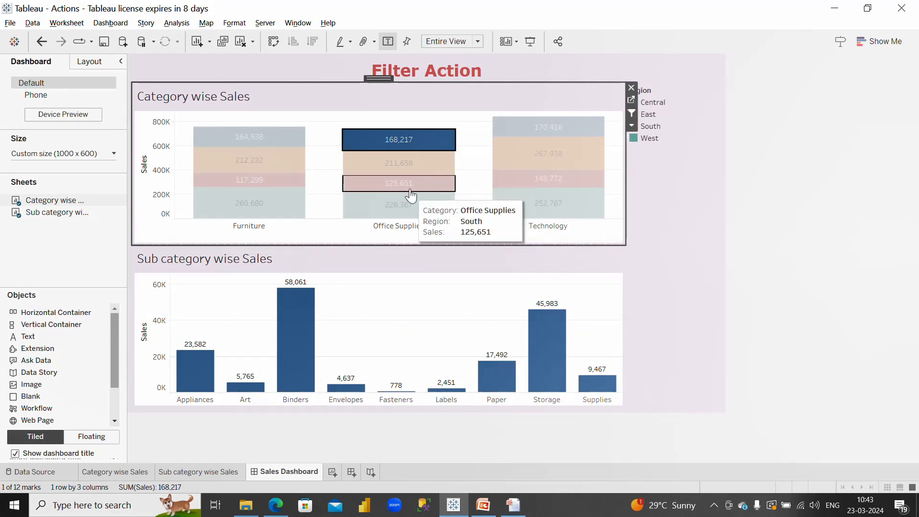
left_click(435, 149)
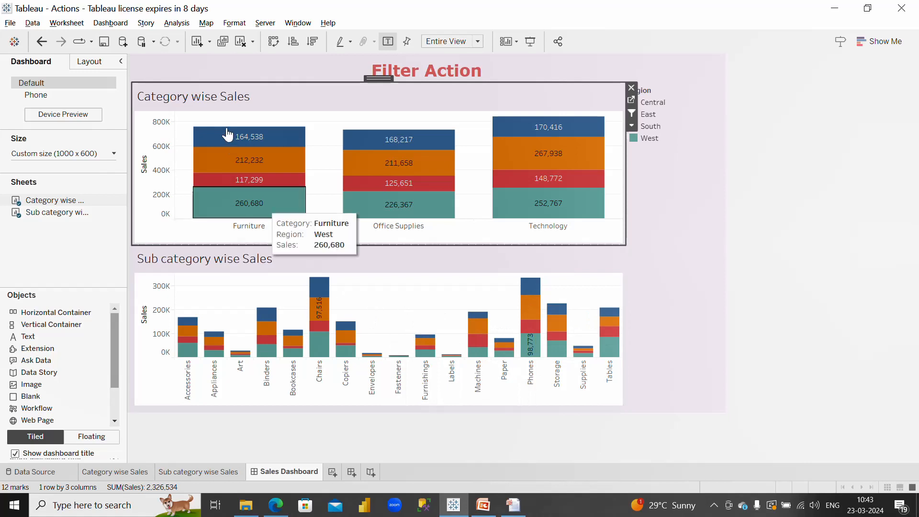
- Edit the Filter Data action so that clearing the selection keeps the filtered values, and apply it
left_click(110, 22)
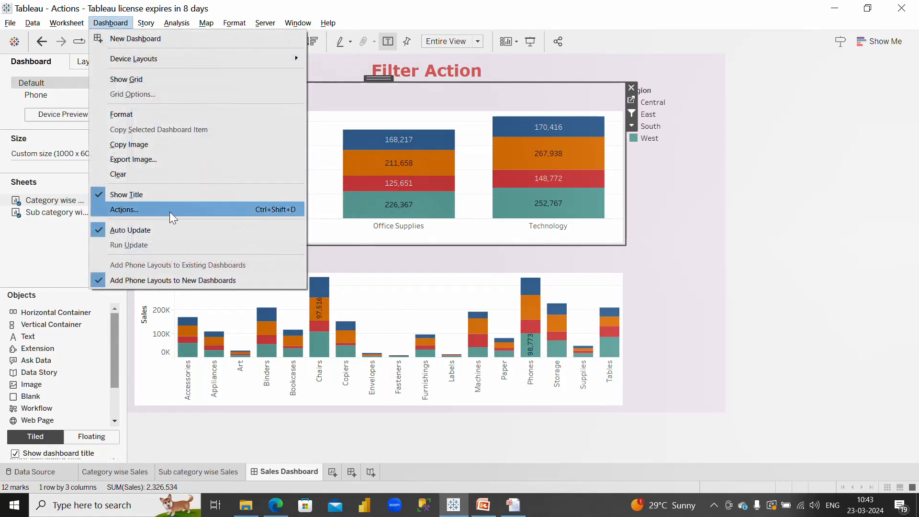
left_click(168, 211)
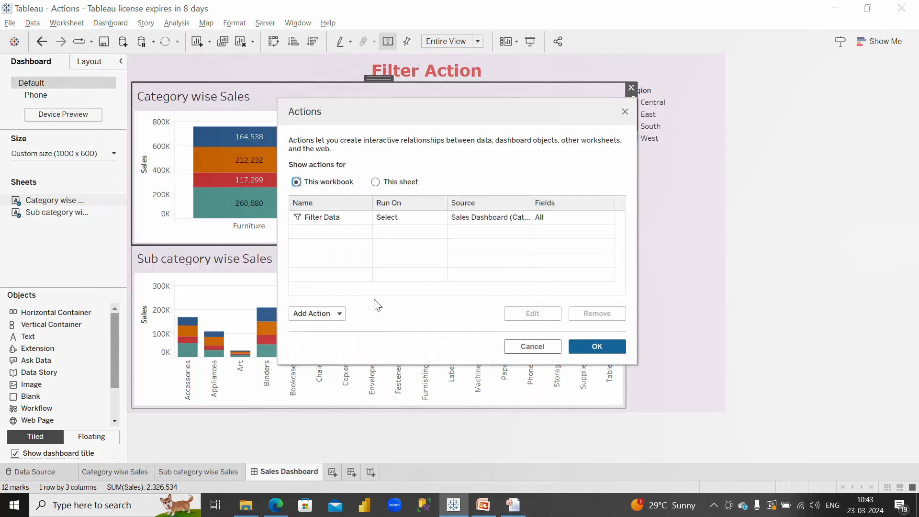
left_click(471, 219)
left_click(524, 316)
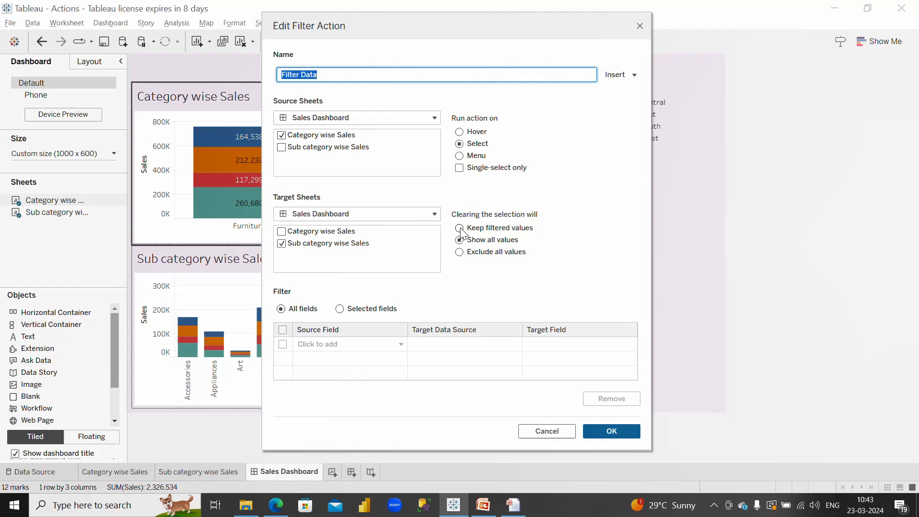
left_click(461, 229)
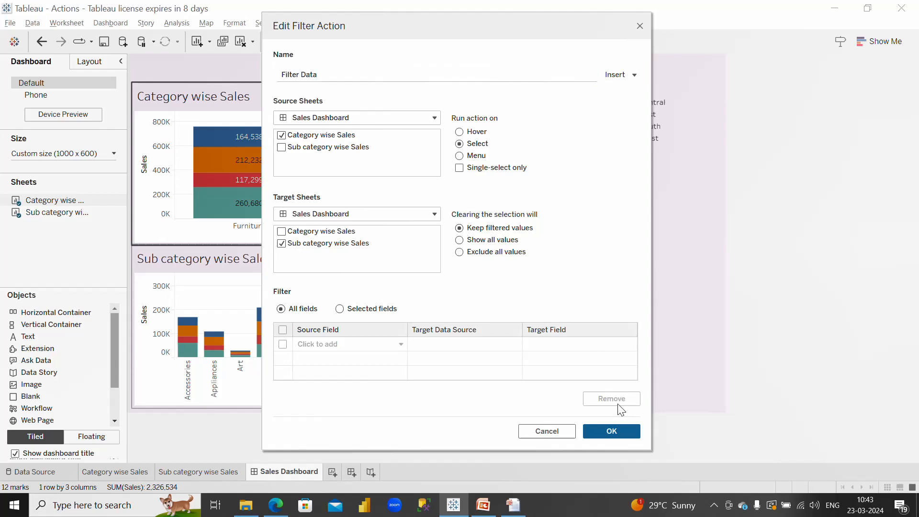
left_click(616, 433)
left_click(596, 346)
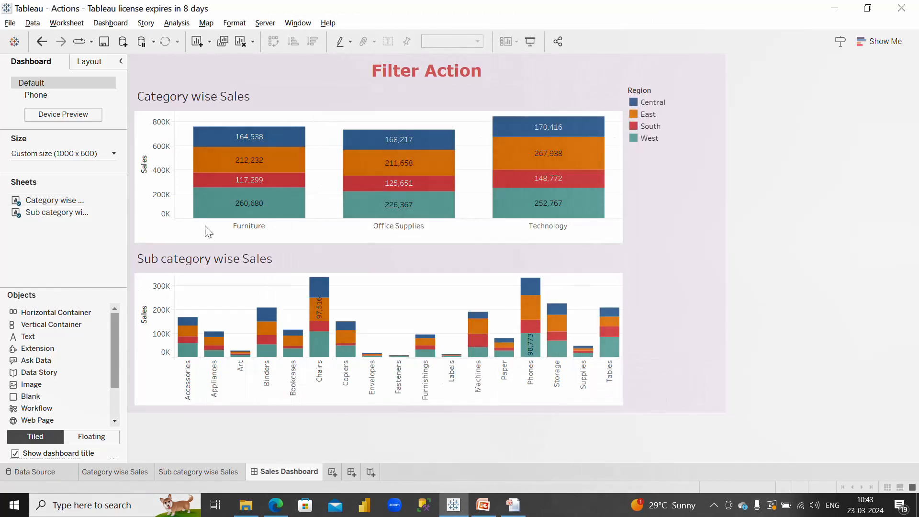
- Test the keep-filtered behaviour by selecting the East segment of Office Supplies in the Category wise Sales chart and deselecting it
left_click(371, 173)
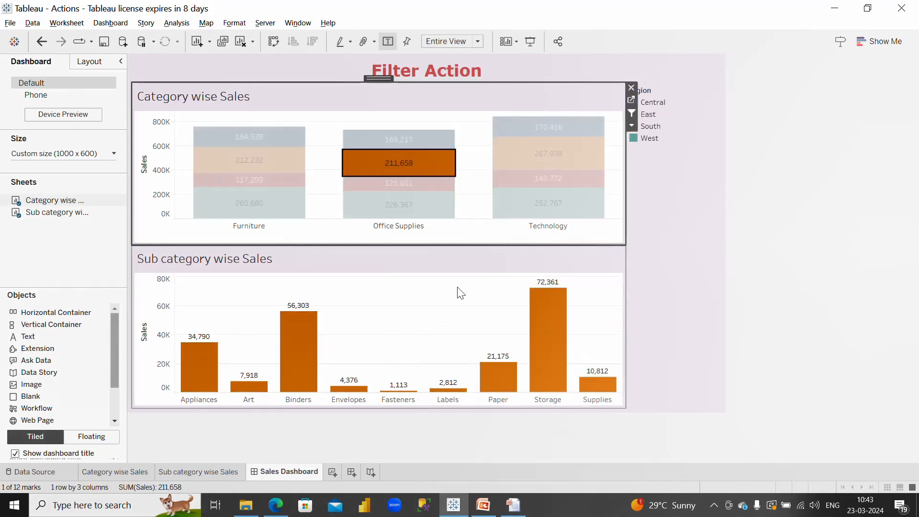
mouse_move(448, 175)
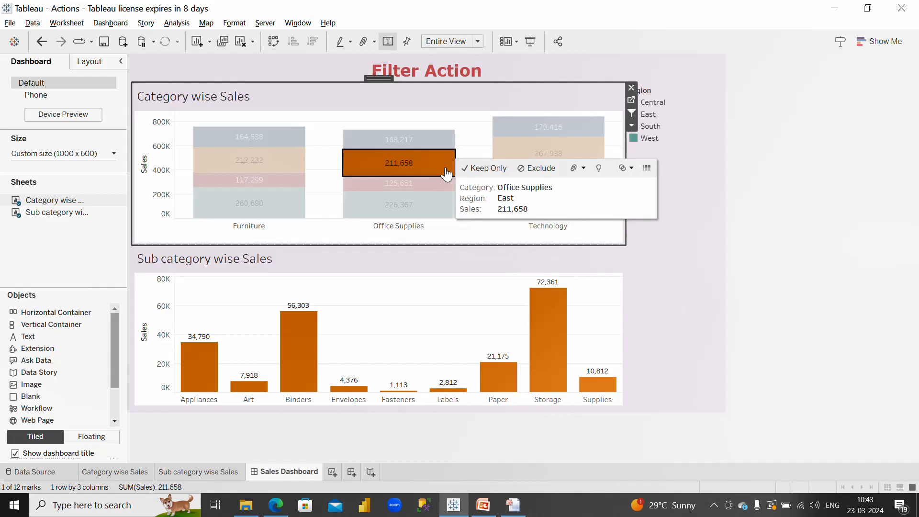
left_click(448, 174)
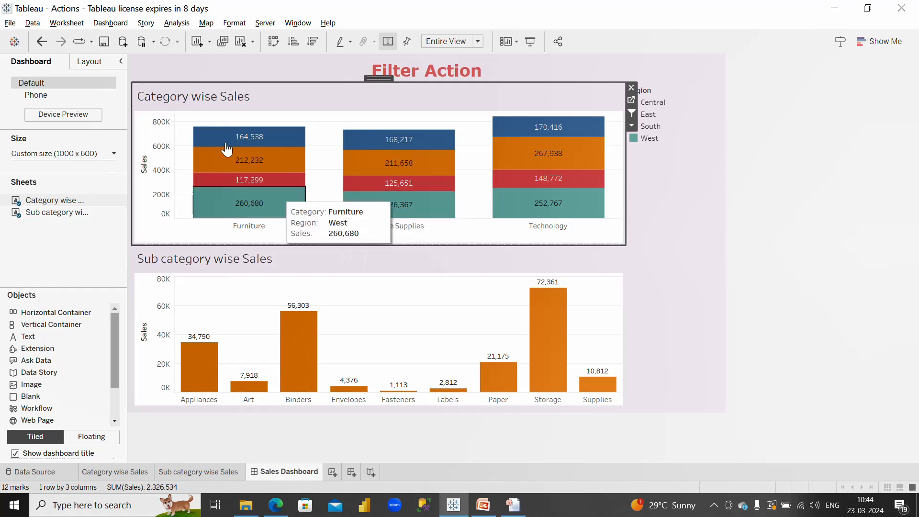
- Edit the Filter Data action so that clearing the selection excludes all values, and apply it
left_click(115, 24)
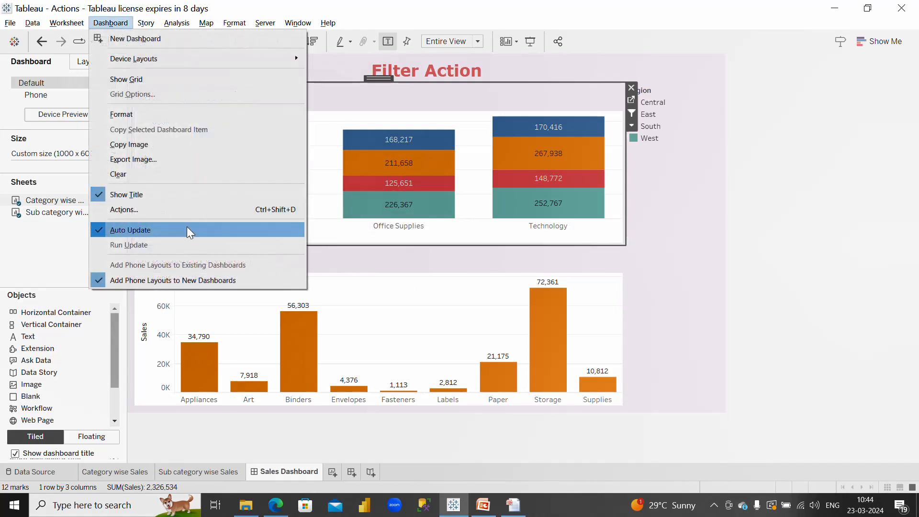
left_click(192, 211)
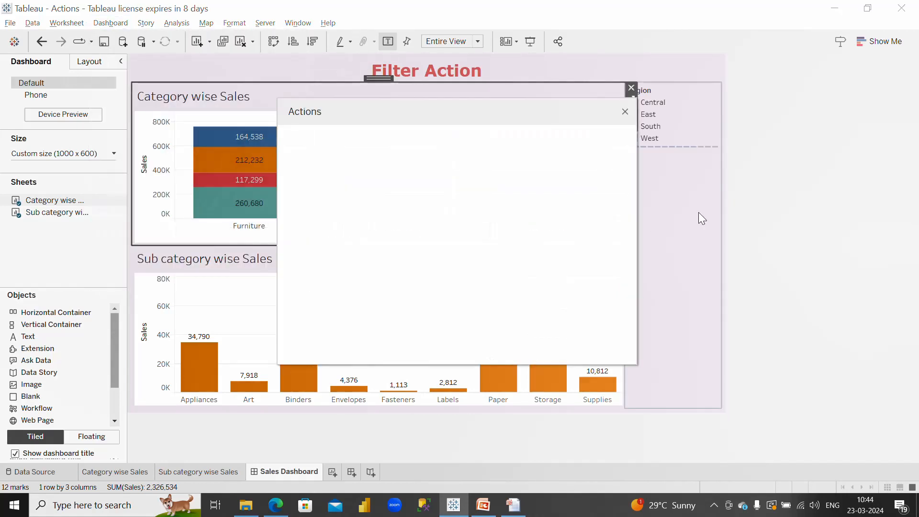
left_click(516, 218)
left_click(540, 313)
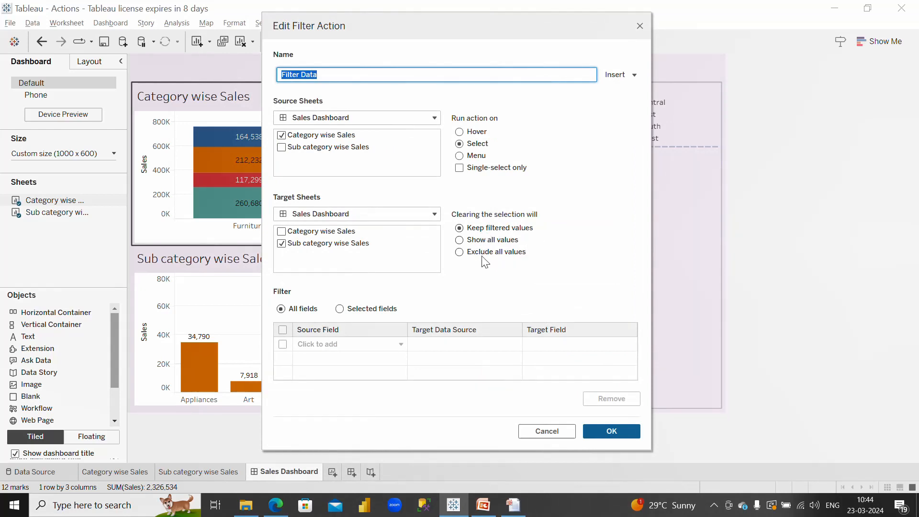
left_click(460, 252)
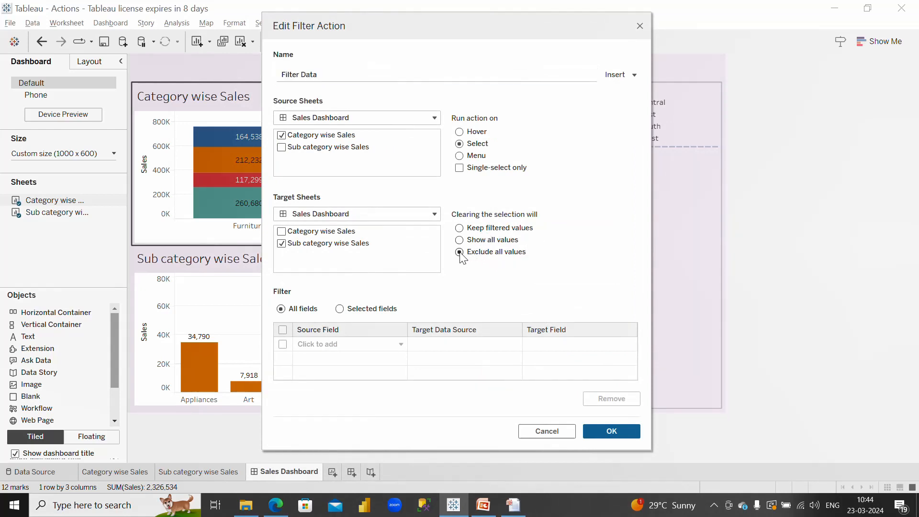
left_click(616, 431)
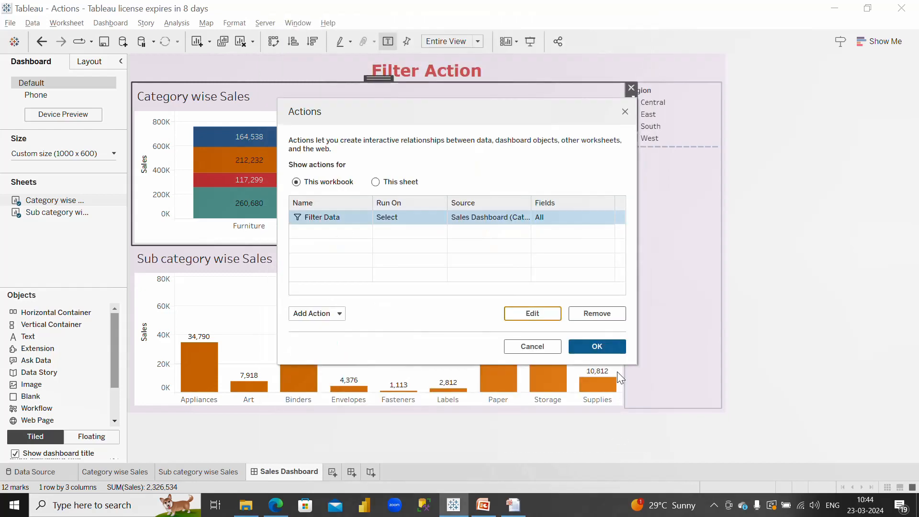
left_click(597, 346)
left_click(100, 268)
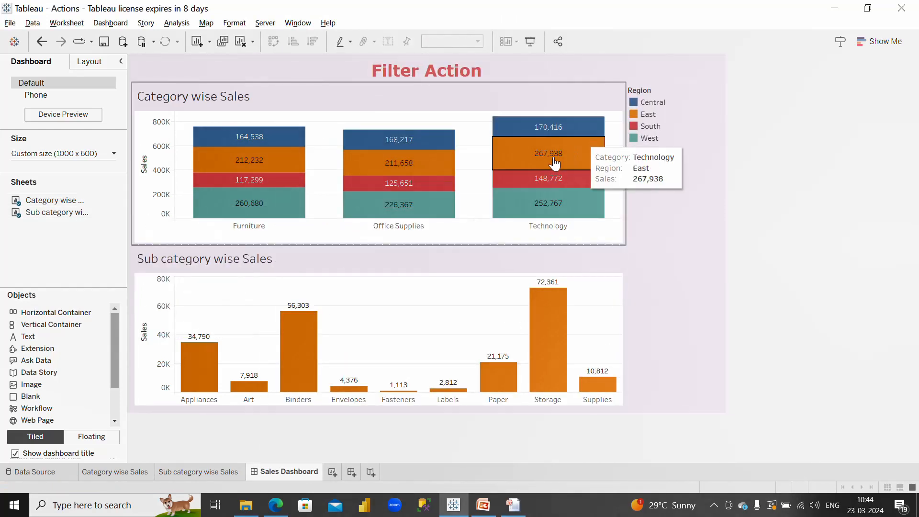
- Test the exclude-all behaviour by selecting and deselecting the Central and East segments of Technology in the Category wise Sales chart
left_click(510, 134)
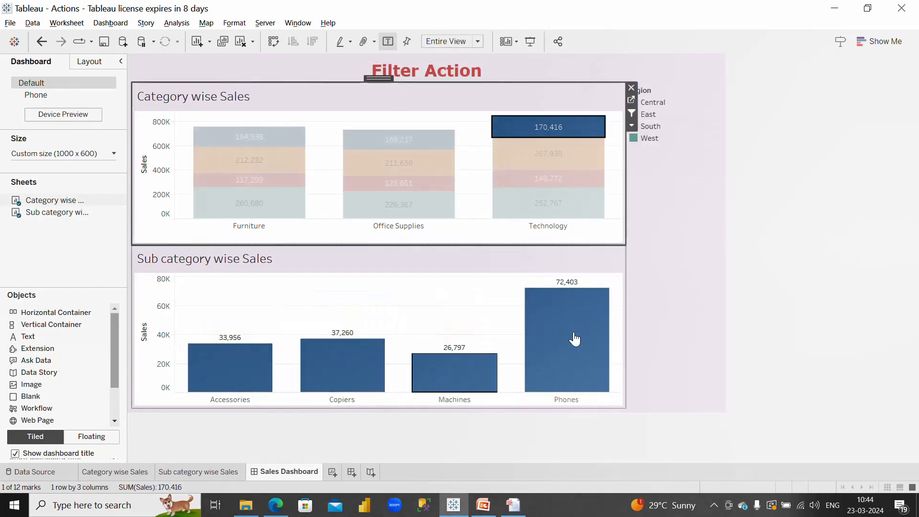
mouse_move(593, 136)
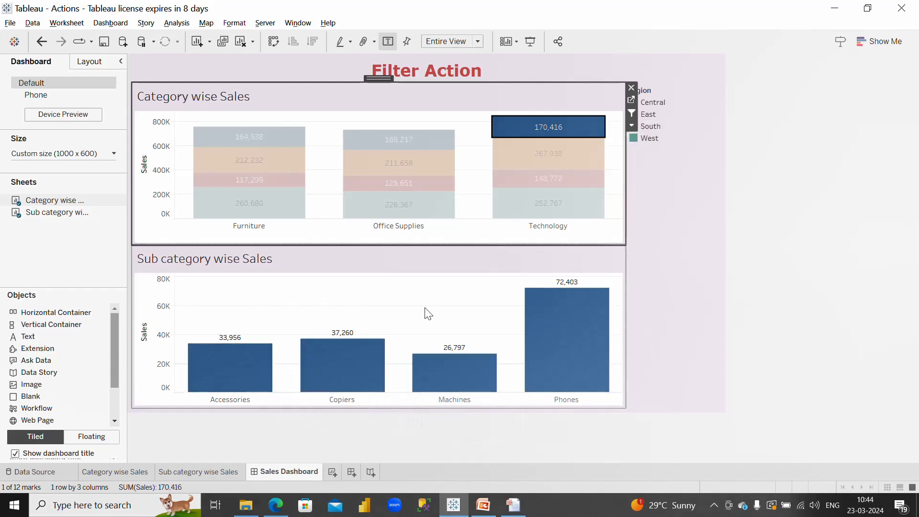
left_click(572, 135)
left_click(633, 362)
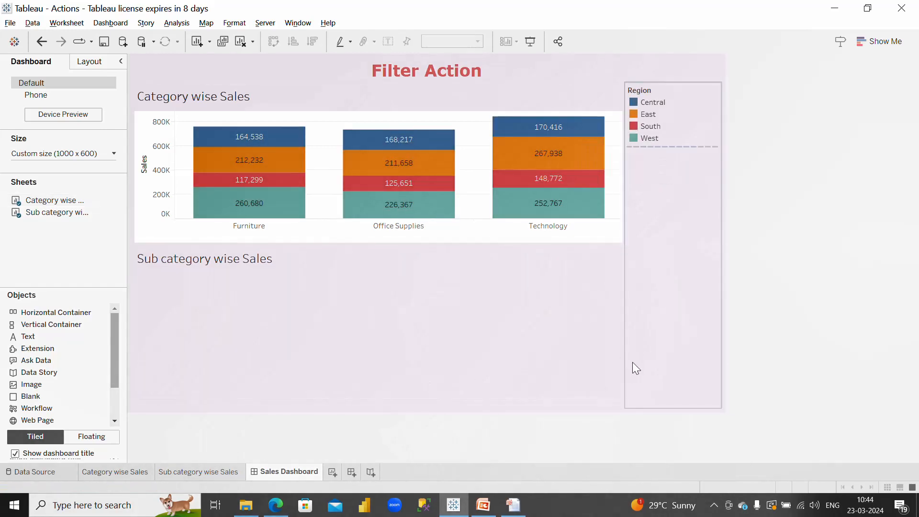
left_click(576, 164)
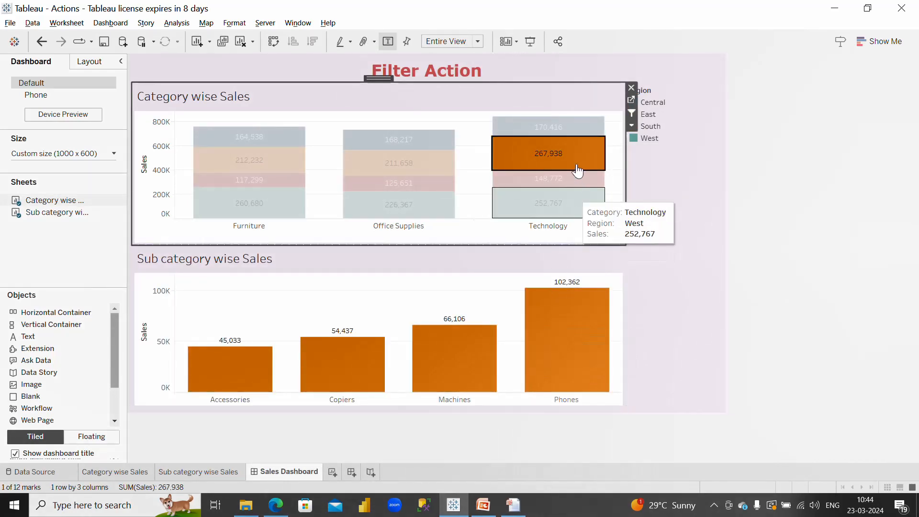
left_click(582, 160)
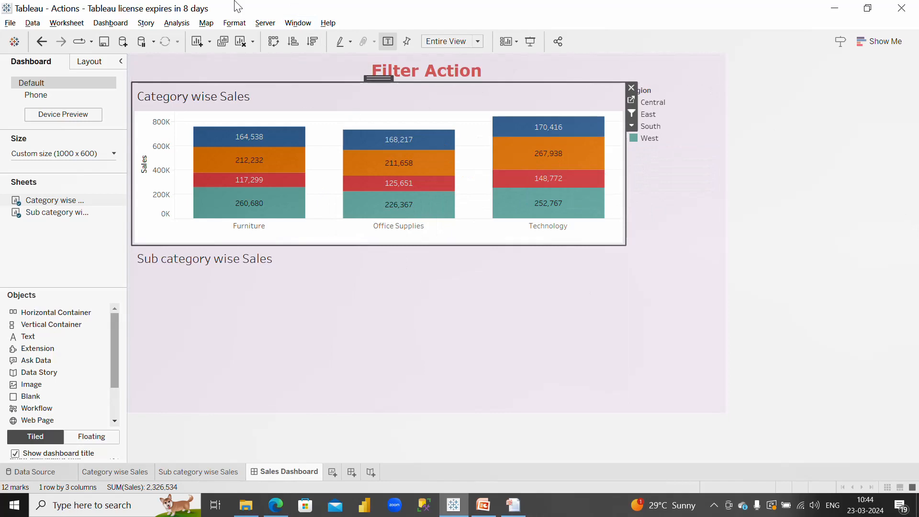
- Edit the Filter Data action so that clearing the selection shows all values, and apply it
left_click(117, 25)
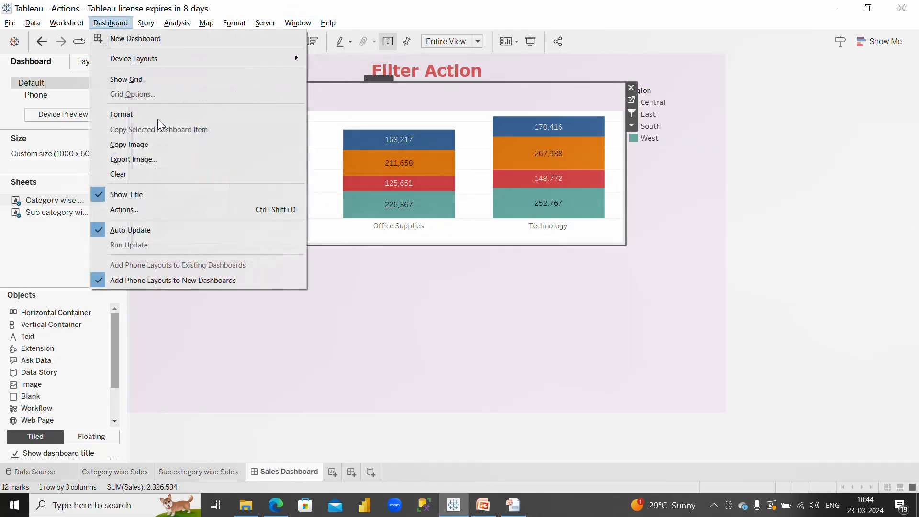
left_click(164, 210)
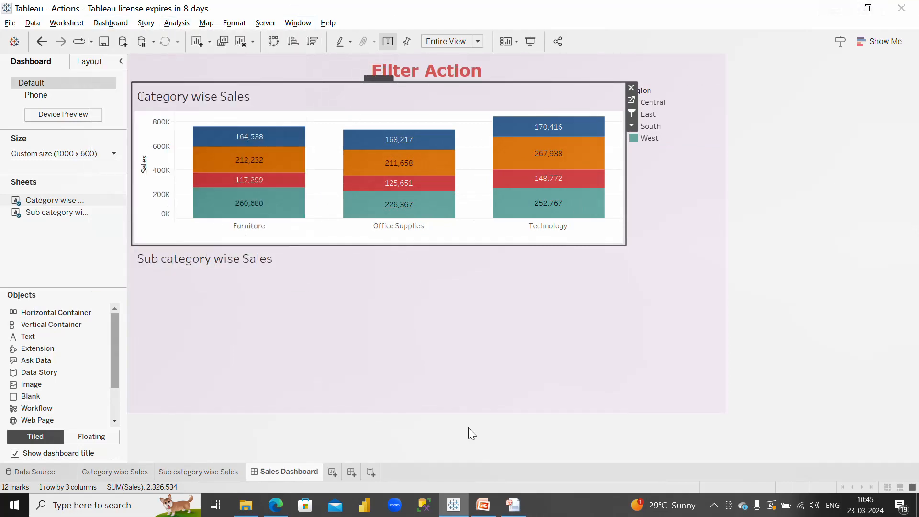
left_click(461, 223)
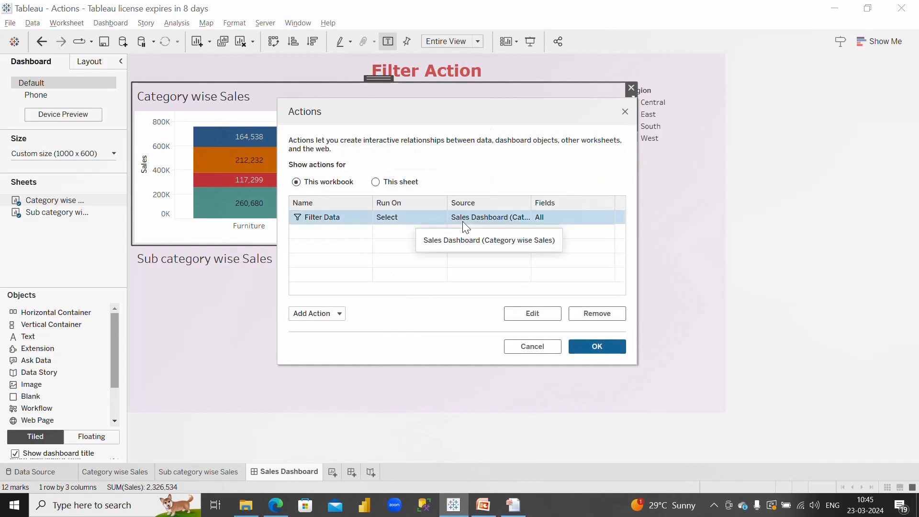
left_click(525, 314)
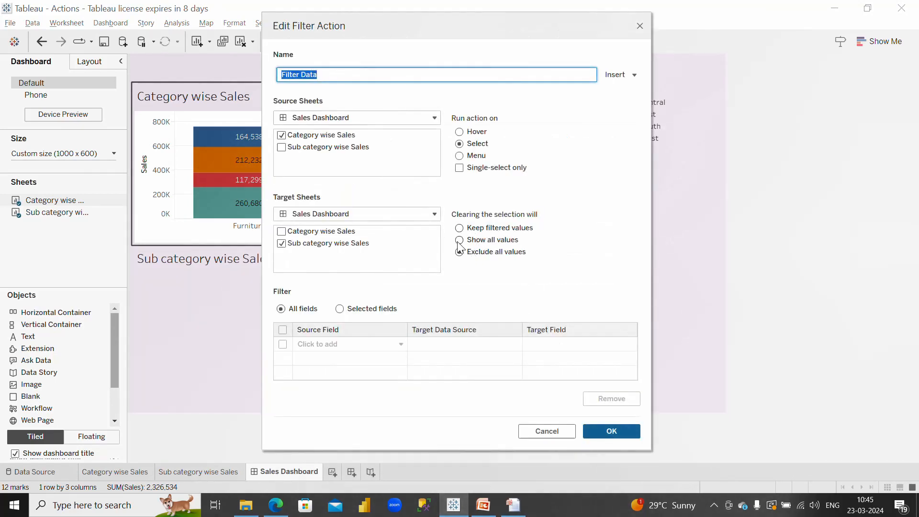
left_click(613, 433)
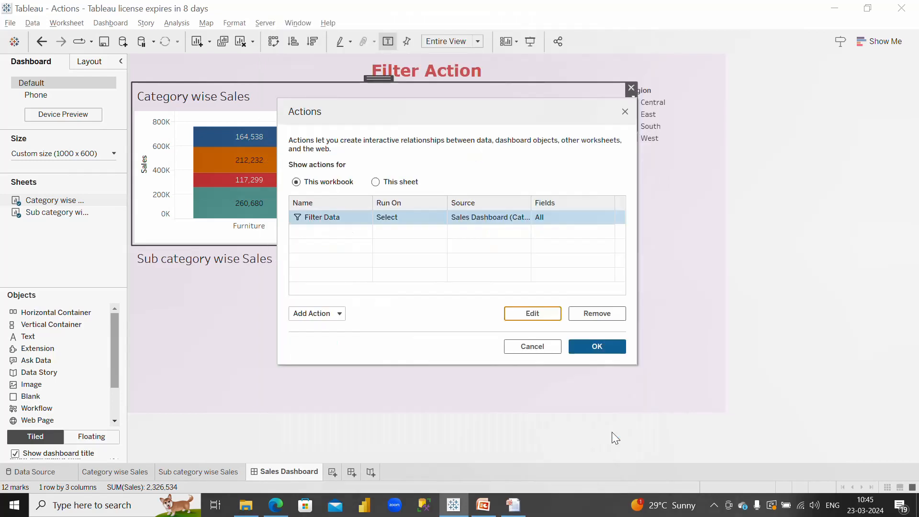
left_click(604, 344)
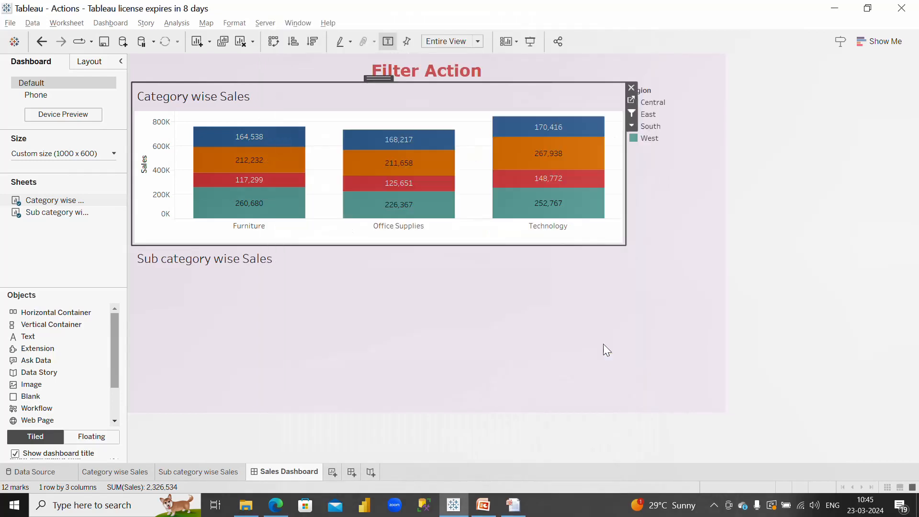
- Test the show-all behaviour by selecting the East segment of Office Supplies in the Category wise Sales chart and deselecting it
left_click(398, 165)
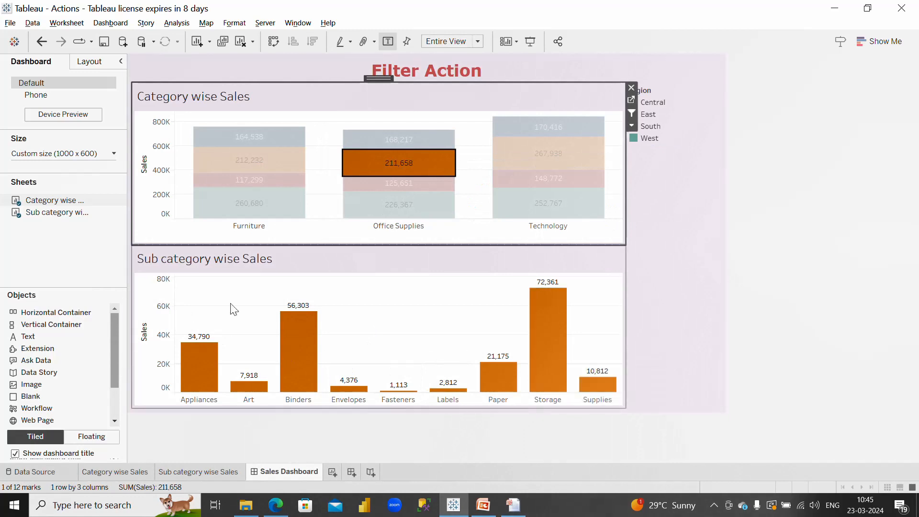
left_click(435, 170)
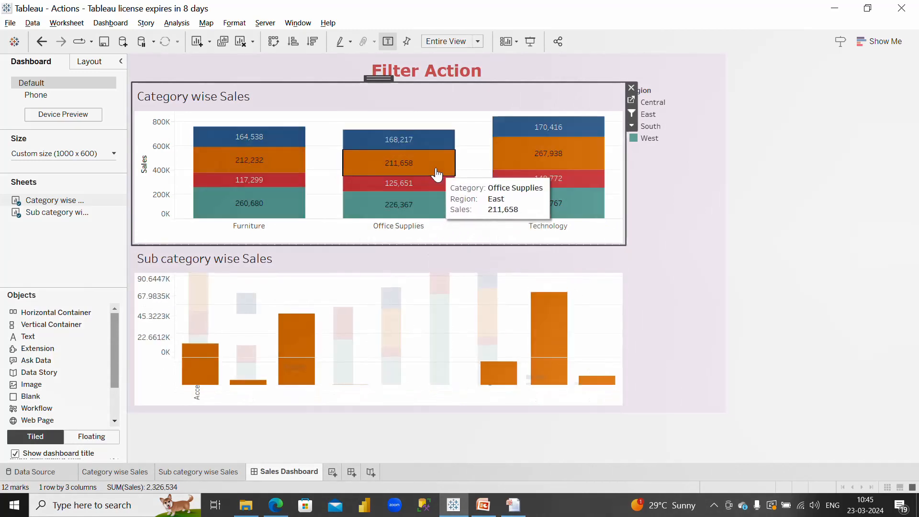
left_click(93, 255)
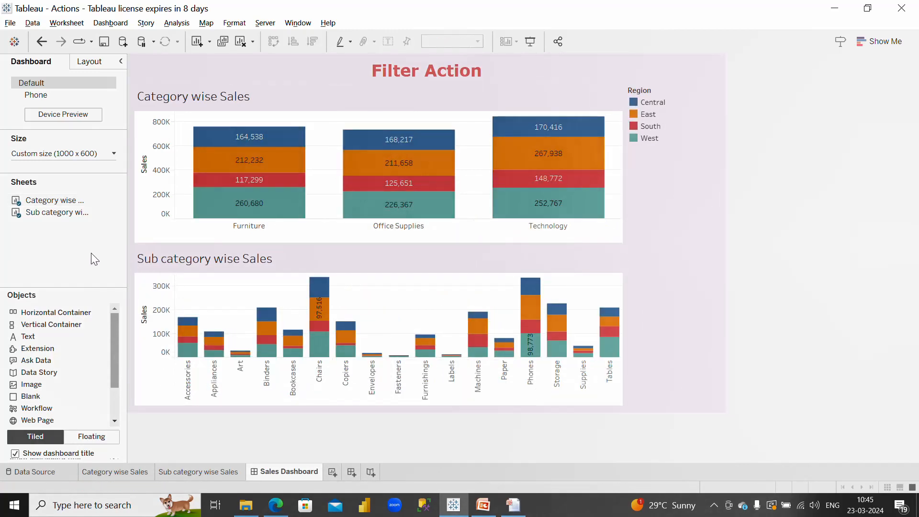